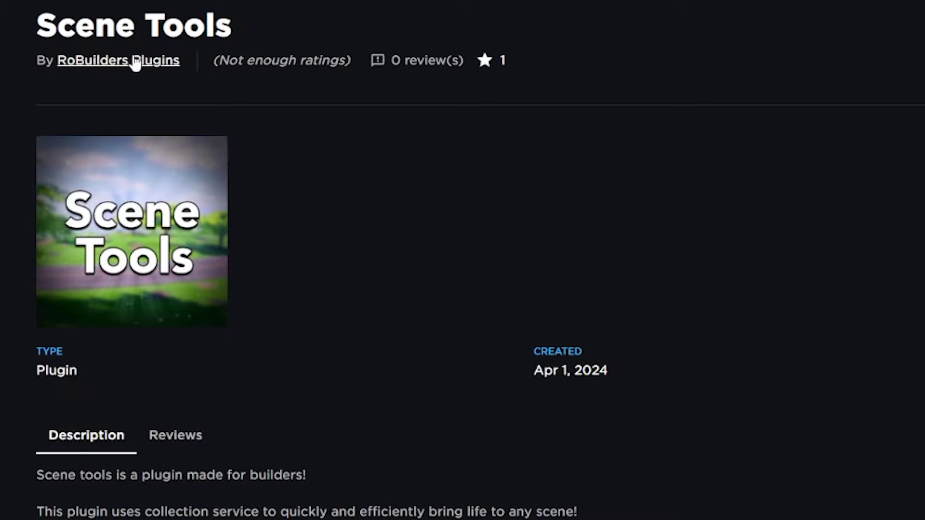
- Read the Scene Tools plugin's description and its list of included effects on the plugin page
{"action": "left_click_drag", "start_coordinate": [233, 25], "coordinate": [55, 20]}
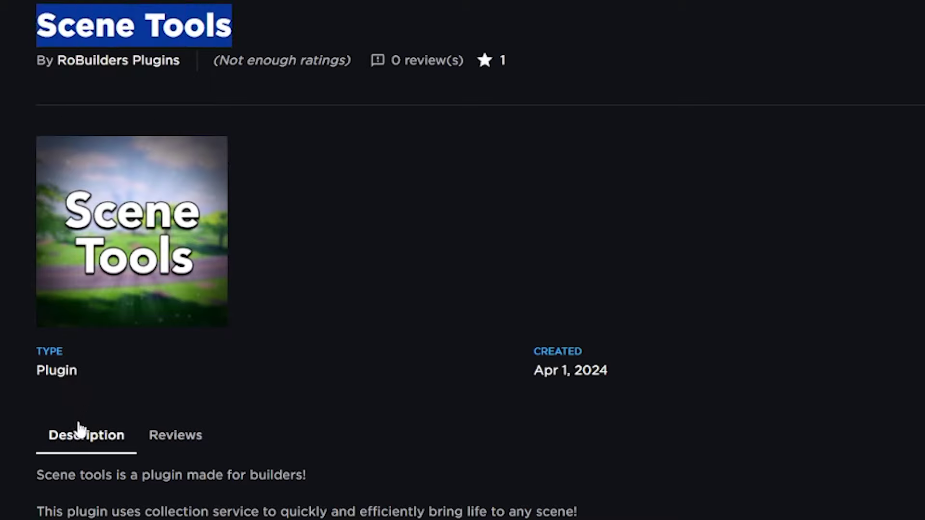
{"action": "left_click_drag", "start_coordinate": [36, 510], "coordinate": [151, 491]}
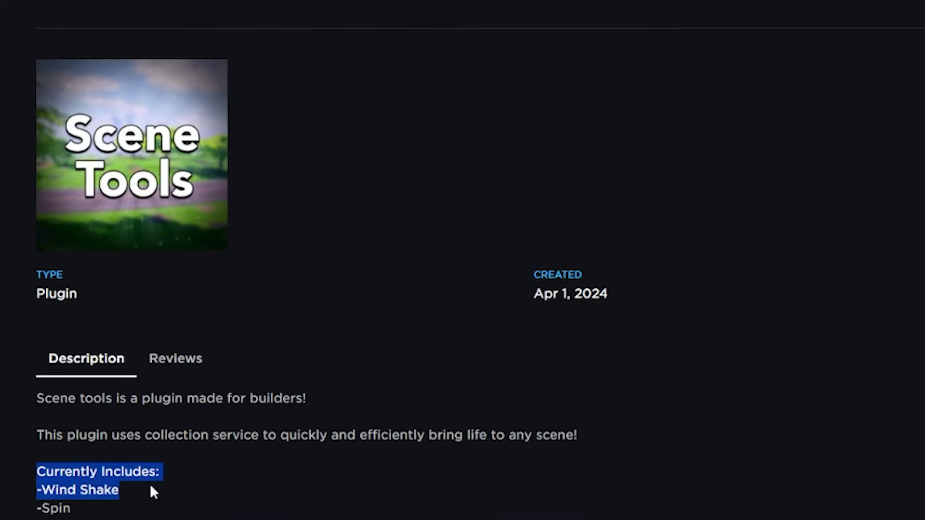
{"action": "left_click_drag", "start_coordinate": [155, 452], "coordinate": [162, 509]}
{"action": "left_click_drag", "start_coordinate": [163, 357], "coordinate": [173, 381]}
{"action": "left_click_drag", "start_coordinate": [279, 371], "coordinate": [320, 386]}
{"action": "left_click", "coordinate": [340, 417]}
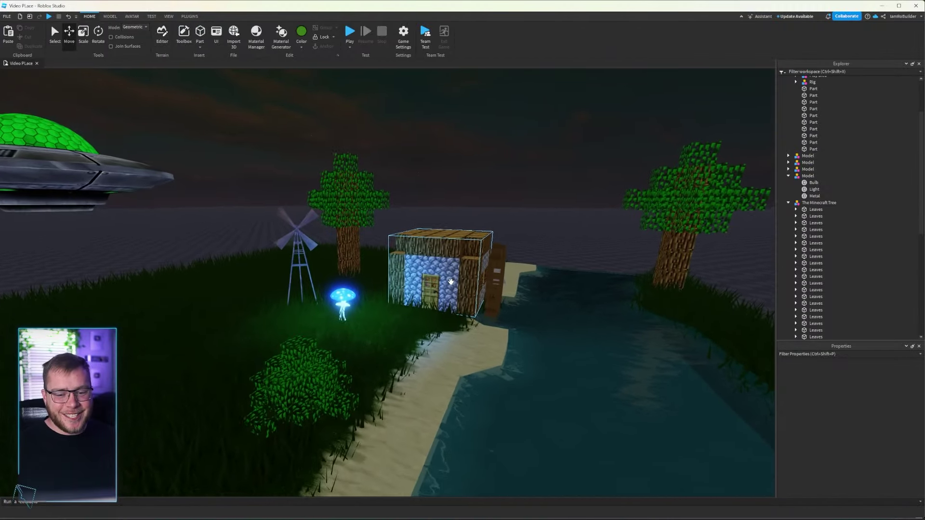
- Switch to Roblox Studio and look over the island scene with its UFO, windmill, house, trees and light bulb
{"action": "mouse_move", "coordinate": [449, 283]}
{"action": "right_mouse_down"}
{"action": "mouse_move", "coordinate": [453, 298]}
{"action": "mouse_move", "coordinate": [462, 297]}
{"action": "mouse_move", "coordinate": [448, 277]}
{"action": "right_mouse_up"}
{"action": "key", "text": "s"}
{"action": "key", "text": "s"}
{"action": "key", "text": "w"}
{"action": "key", "text": "s"}
{"action": "key", "text": "s"}
{"action": "scroll", "coordinate": [454, 257], "scroll_direction": "up", "scroll_amount": 3}
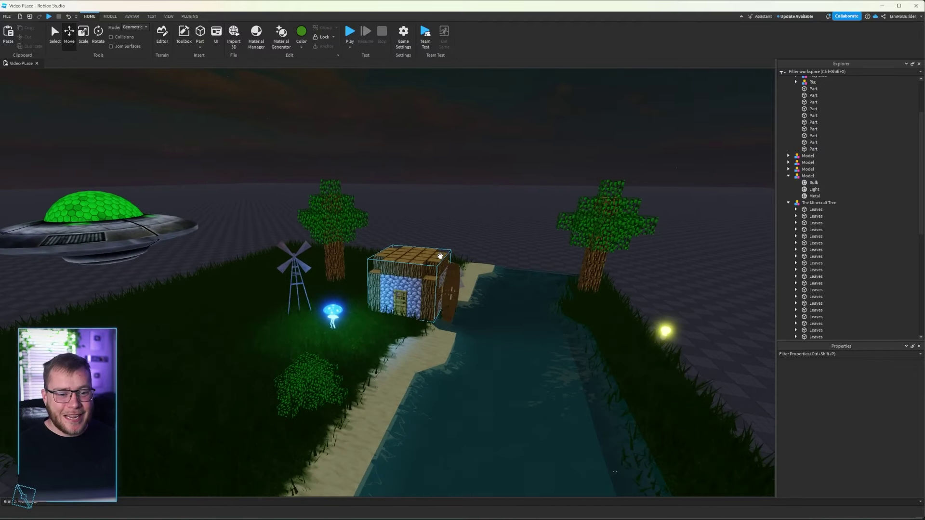
{"action": "scroll", "coordinate": [496, 265], "scroll_direction": "down", "scroll_amount": 2}
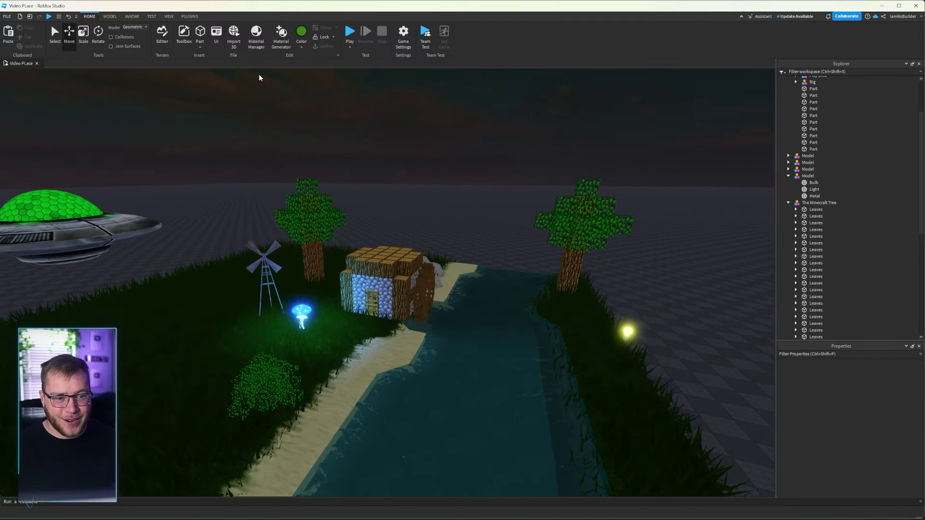
- Open the Scene Tools plugin and return to the general editing tools
{"action": "left_click", "coordinate": [190, 17]}
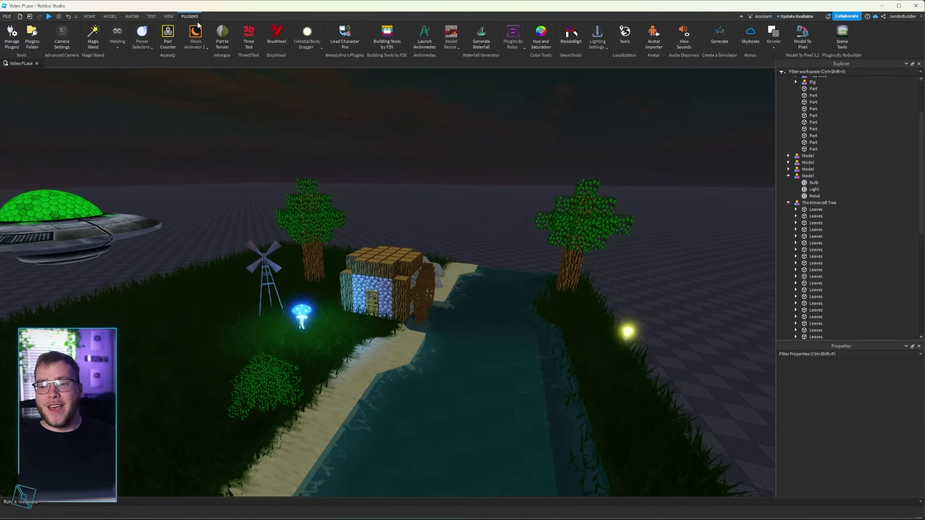
{"action": "left_click", "coordinate": [842, 34]}
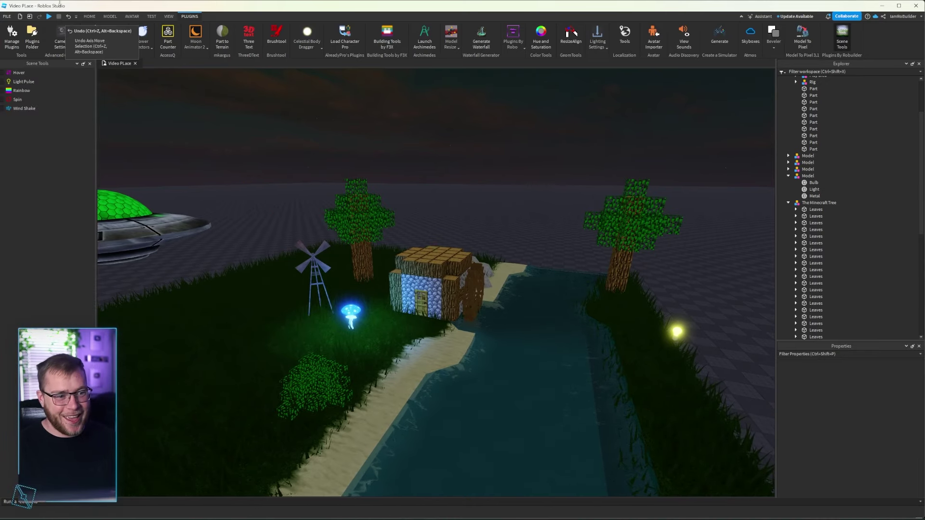
{"action": "left_click", "coordinate": [91, 17]}
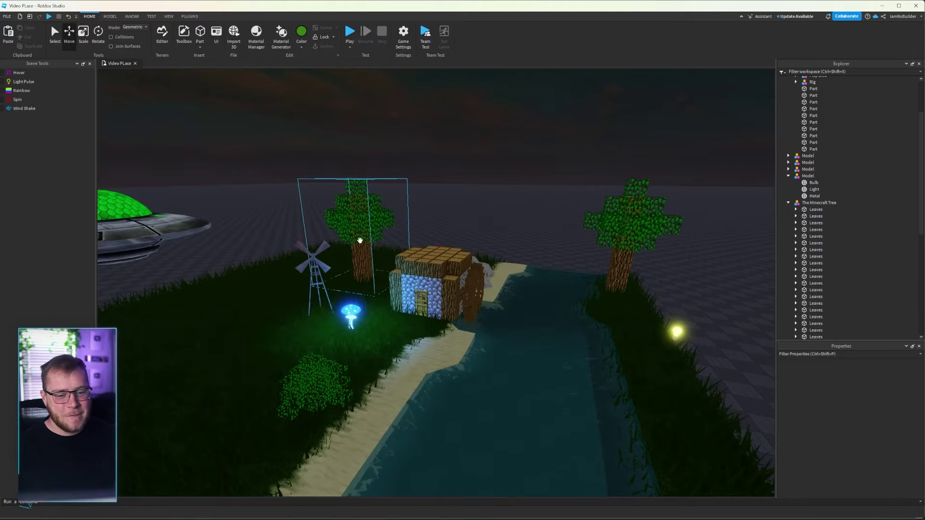
- Apply the Rainbow effect to the Bulb part of the glowing light model beside the river, then deselect it
{"action": "key", "text": "w"}
{"action": "right_click_drag", "start_coordinate": [473, 257], "coordinate": [472, 256]}
{"action": "left_click", "coordinate": [465, 280]}
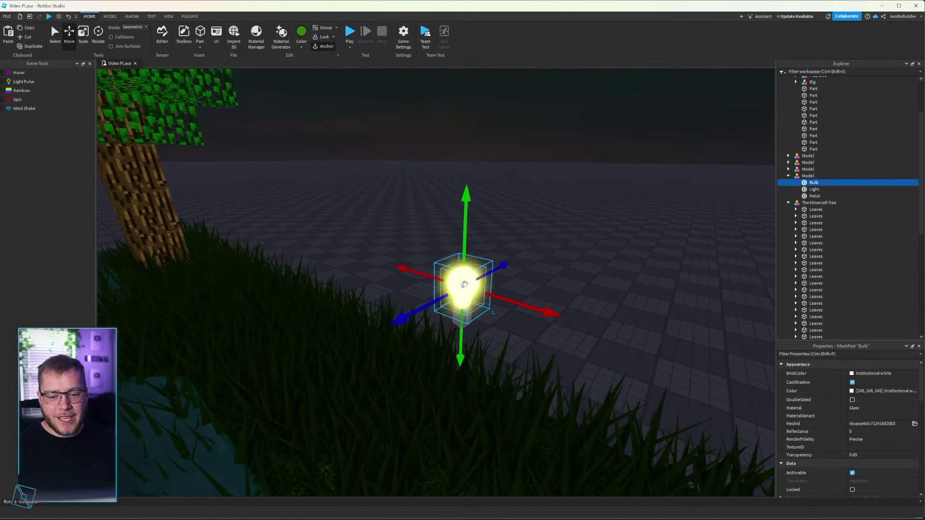
{"action": "left_click", "coordinate": [21, 90]}
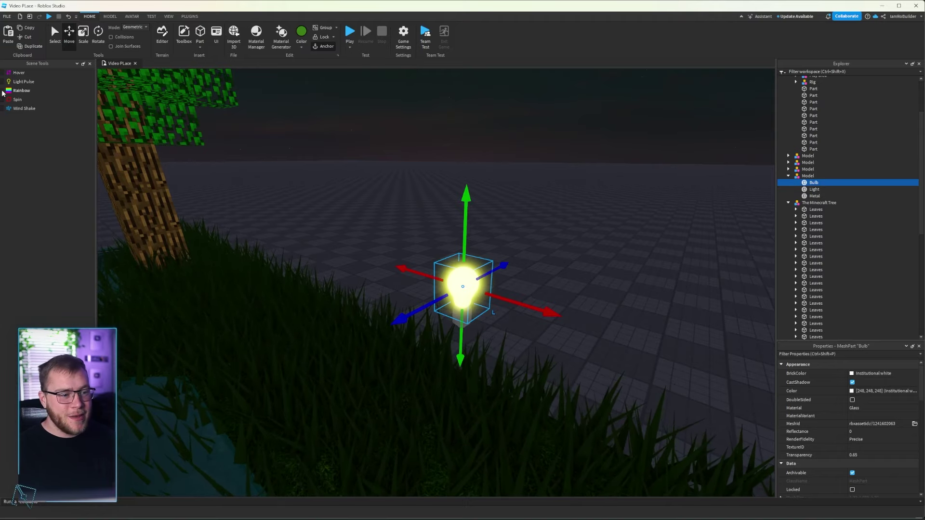
{"action": "left_click", "coordinate": [351, 179]}
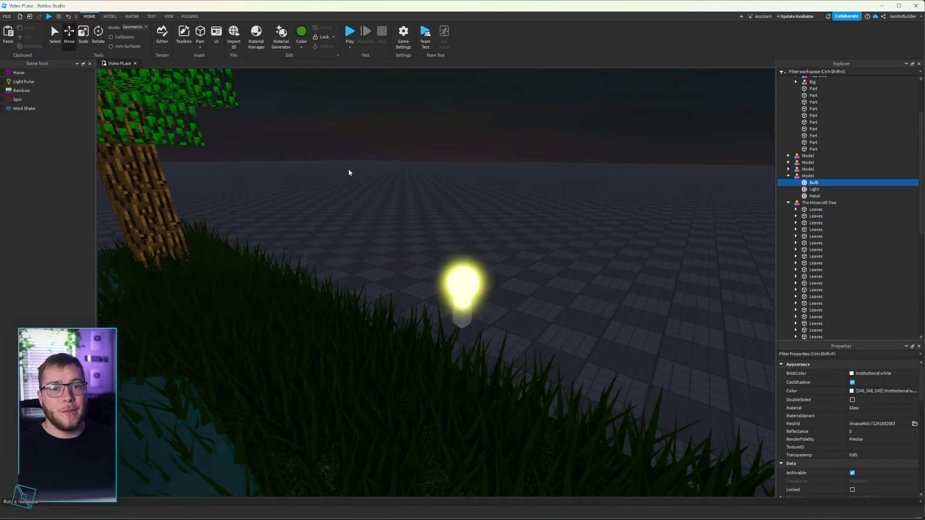
- Select all parts named Leaves in the trees and bush and apply the Wind Shake effect to them
{"action": "key", "text": "s"}
{"action": "key", "text": "a"}
{"action": "key", "text": "s"}
{"action": "right_click_drag", "start_coordinate": [485, 206], "coordinate": [485, 206]}
{"action": "key", "text": "w"}
{"action": "key", "text": "s"}
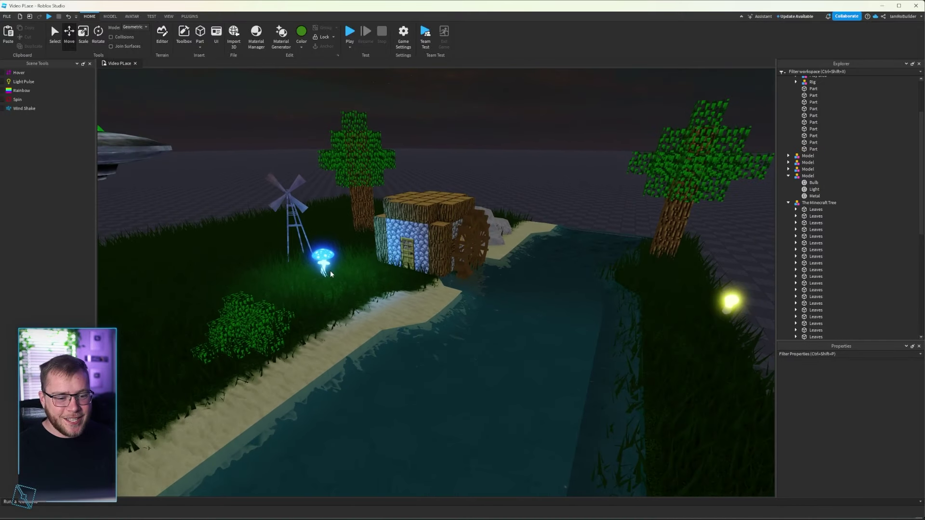
{"action": "left_click", "coordinate": [240, 306], "text": "alt"}
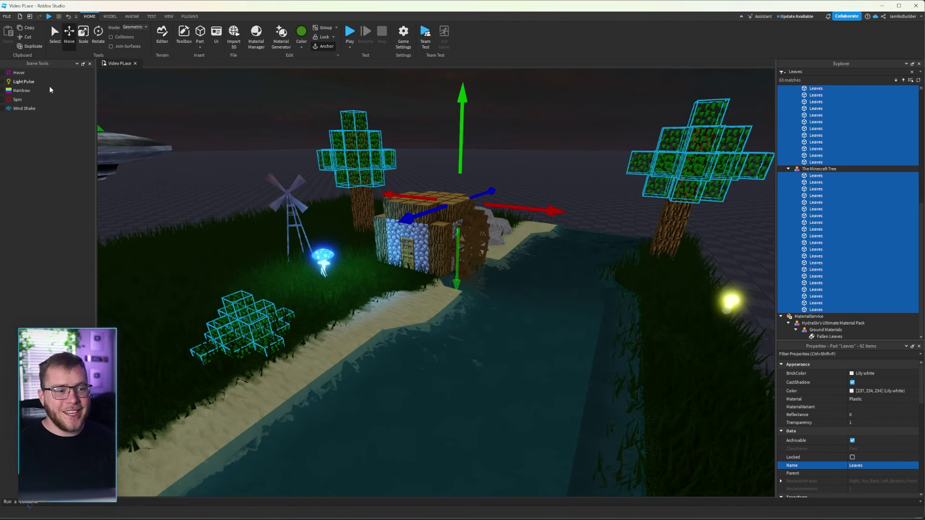
{"action": "left_click", "coordinate": [2, 108]}
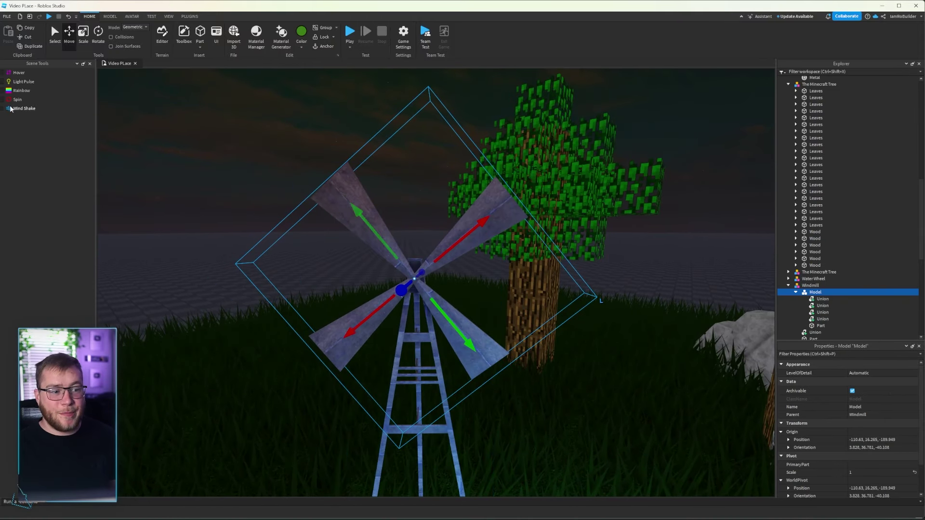
- Apply the Spin effect to the windmill's blade model and to the Water Wheel on the house
{"action": "left_click", "coordinate": [2, 99]}
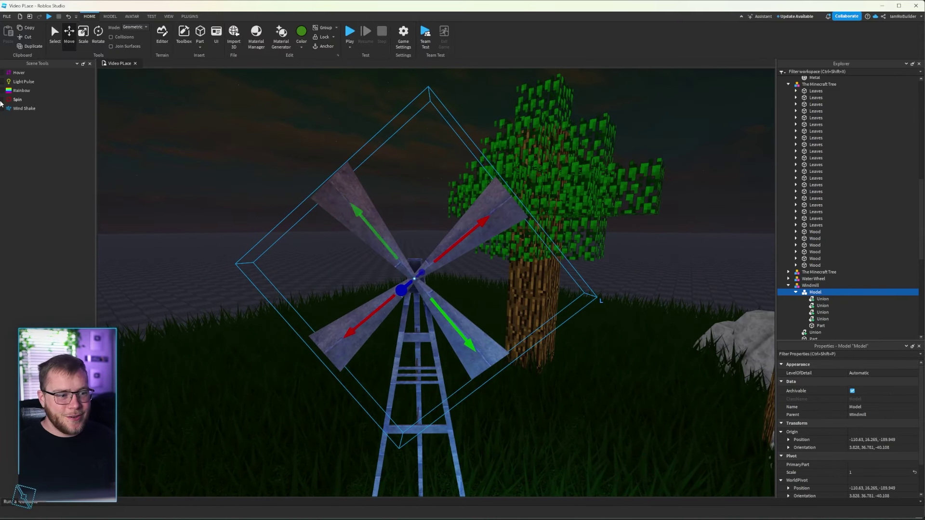
{"action": "scroll", "coordinate": [867, 436], "scroll_direction": "down", "scroll_amount": 2}
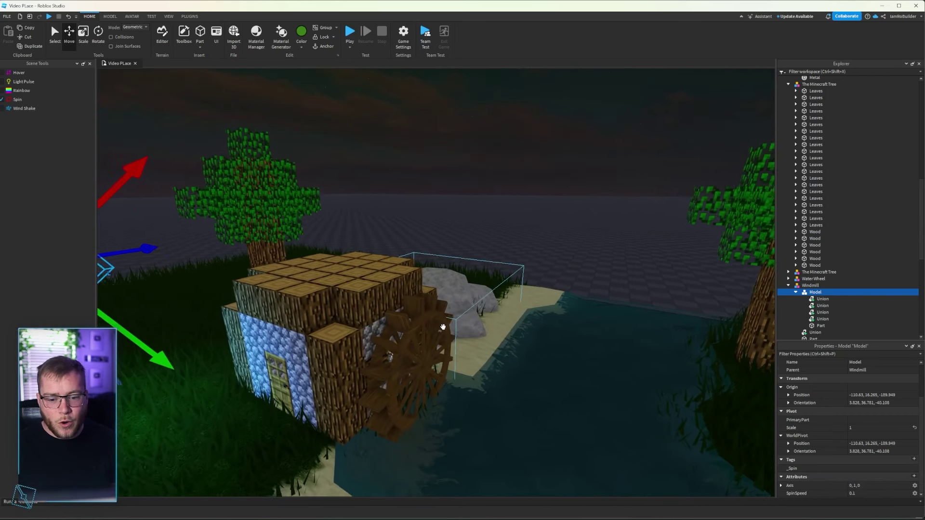
{"action": "left_click", "coordinate": [431, 339]}
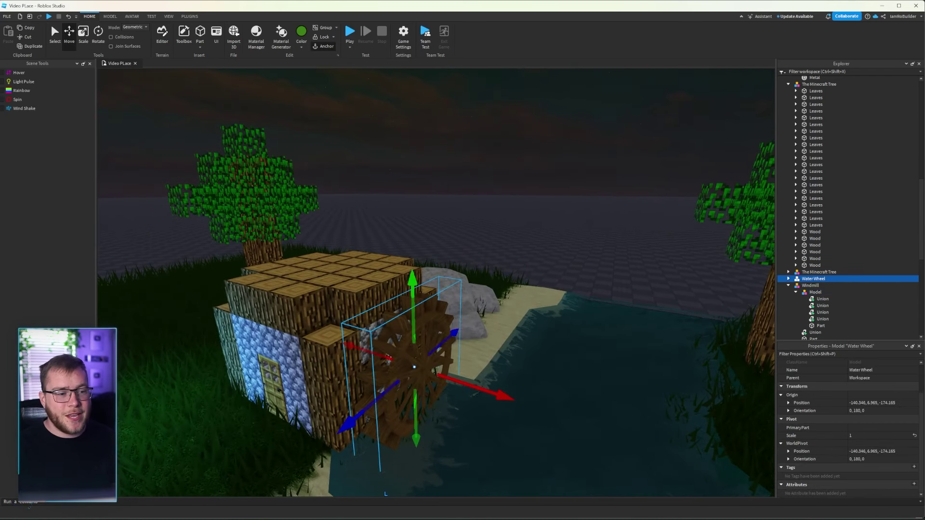
{"action": "right_click_drag", "start_coordinate": [380, 154], "coordinate": [390, 213]}
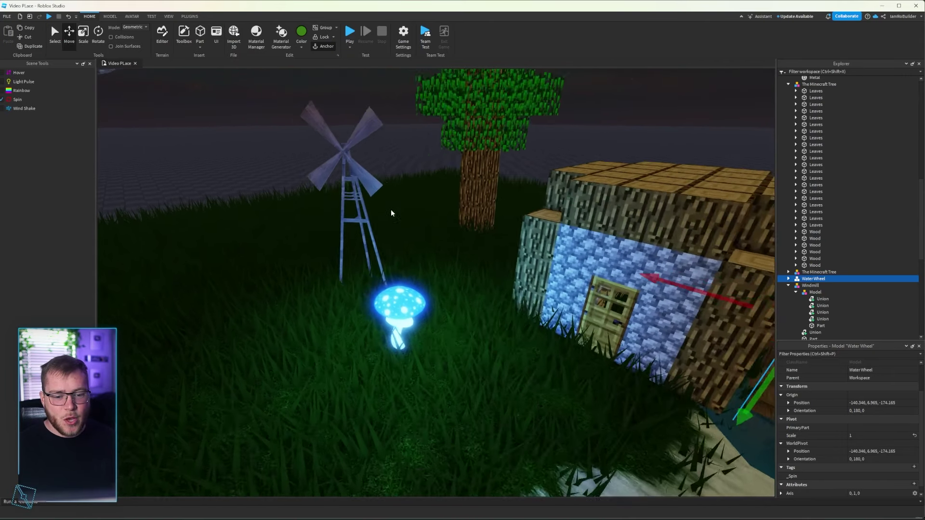
- Apply the Light Pulse effect to the glowing mushroom mesh that contains the PointLight
{"action": "left_click", "coordinate": [415, 297]}
{"action": "scroll", "coordinate": [819, 269], "scroll_direction": "down", "scroll_amount": 3}
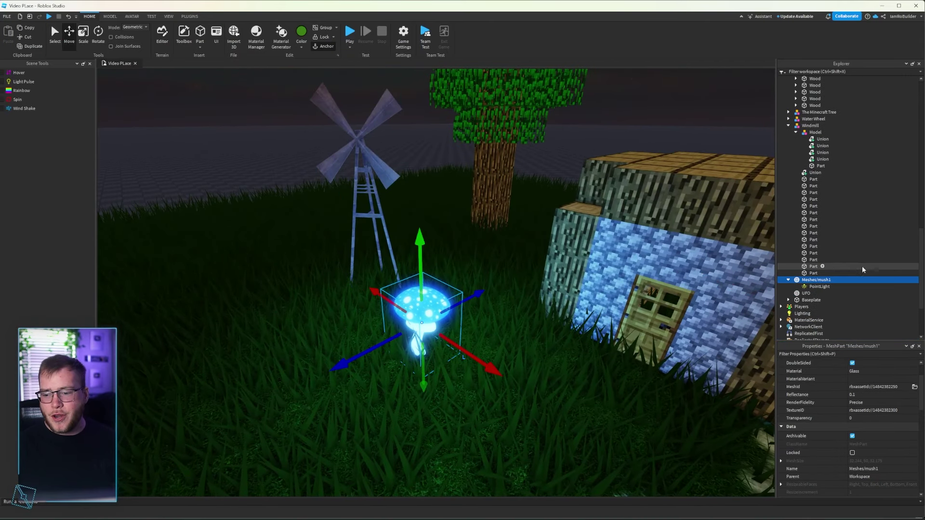
{"action": "left_click", "coordinate": [817, 286]}
{"action": "left_click", "coordinate": [817, 280]}
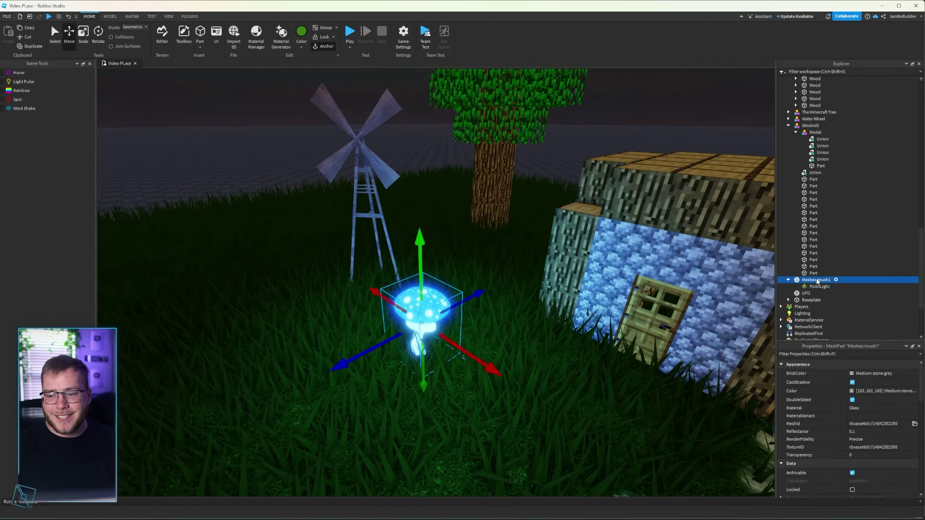
{"action": "left_click", "coordinate": [3, 82]}
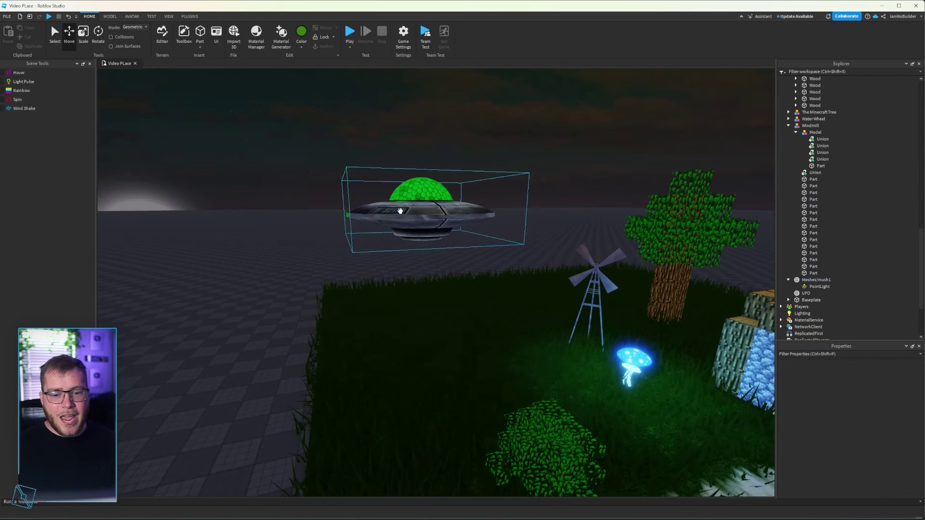
- Apply the Hover effect to the UFO and clear the selection
{"action": "left_click", "coordinate": [432, 186]}
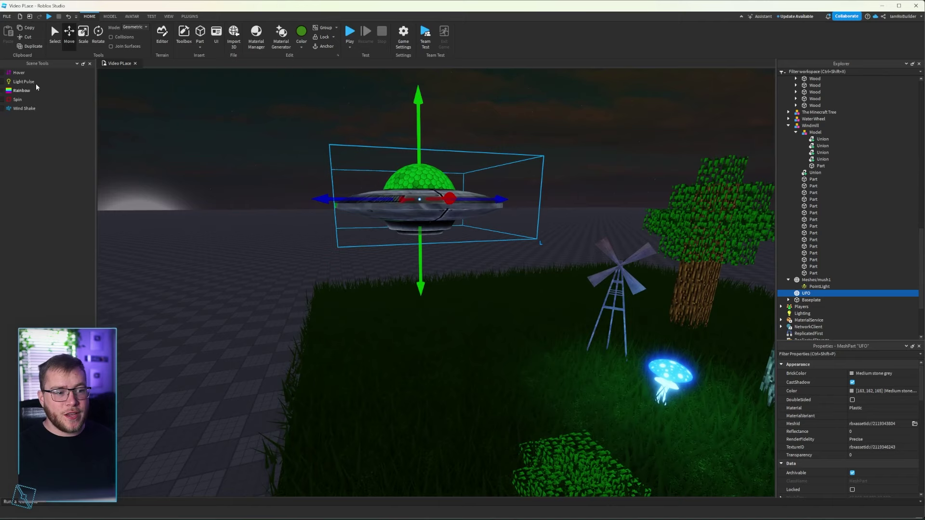
{"action": "left_click", "coordinate": [3, 72]}
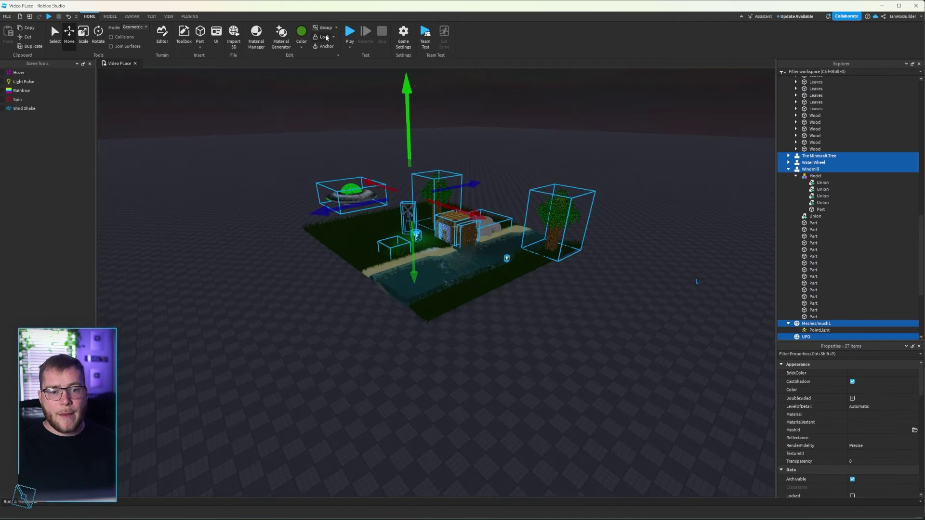
{"action": "left_click", "coordinate": [341, 169]}
{"action": "right_click_drag", "start_coordinate": [454, 236], "coordinate": [454, 212]}
{"action": "key", "text": "w"}
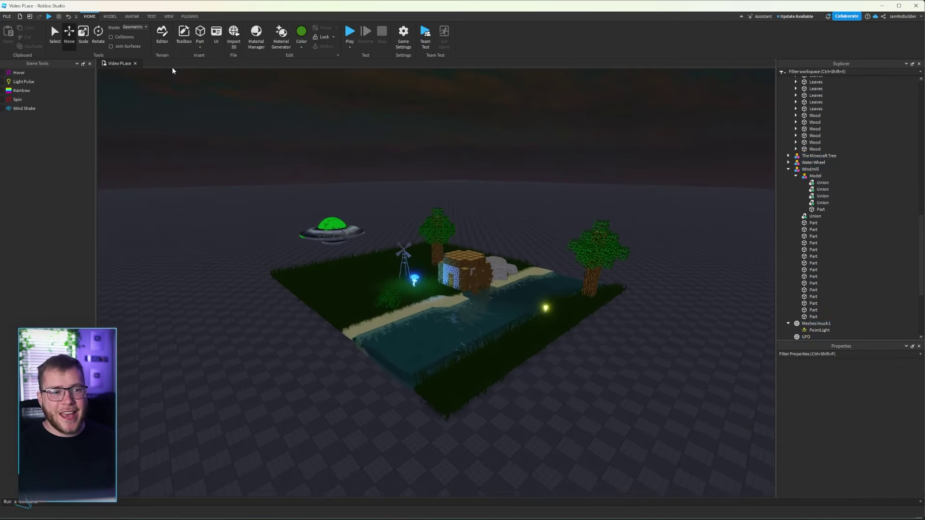
- Start a playtest and take the character across the river to the tree to examine the leaves' Wind Shake effect
{"action": "left_click", "coordinate": [50, 17]}
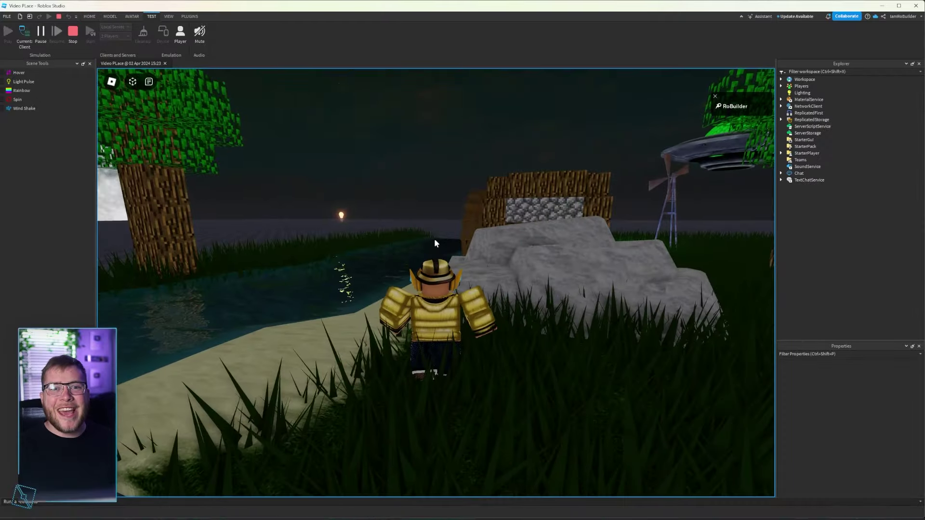
{"action": "key", "text": "s"}
{"action": "key", "text": "w"}
{"action": "right_click_drag", "start_coordinate": [476, 233], "coordinate": [457, 229]}
{"action": "key", "text": "s"}
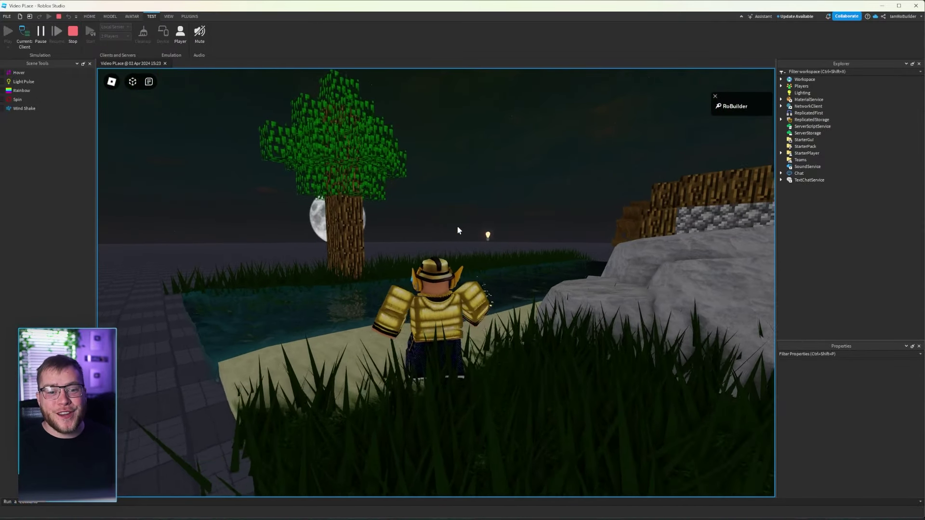
{"action": "key", "text": "w"}
{"action": "key", "text": "w"}
{"action": "right_click_drag", "start_coordinate": [386, 206], "coordinate": [385, 206]}
{"action": "key", "text": "space"}
{"action": "key", "text": "w"}
{"action": "scroll", "coordinate": [386, 206], "scroll_direction": "down", "scroll_amount": 6}
{"action": "scroll", "coordinate": [385, 206], "scroll_direction": "up", "scroll_amount": 4}
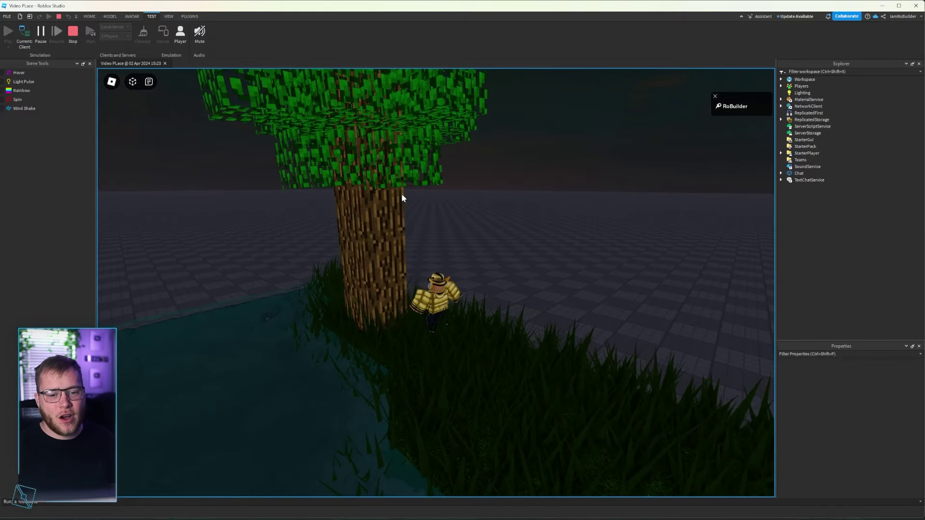
{"action": "scroll", "coordinate": [410, 200], "scroll_direction": "down", "scroll_amount": 1}
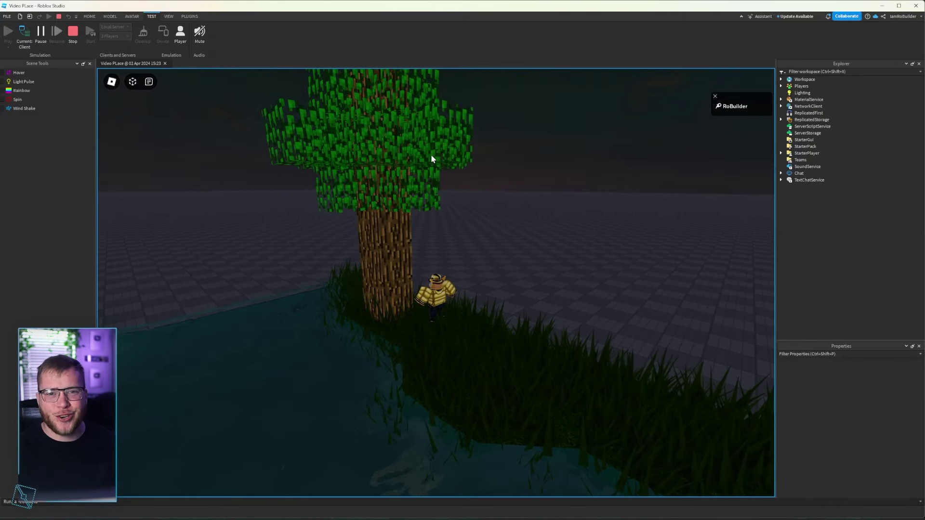
- Walk the character along the grassy bank to the light bulb to examine its effect up close
{"action": "right_click_drag", "start_coordinate": [423, 178], "coordinate": [423, 178]}
{"action": "right_click_drag", "start_coordinate": [510, 214], "coordinate": [511, 218]}
{"action": "key", "text": "d"}
{"action": "scroll", "coordinate": [509, 214], "scroll_direction": "up", "scroll_amount": 2}
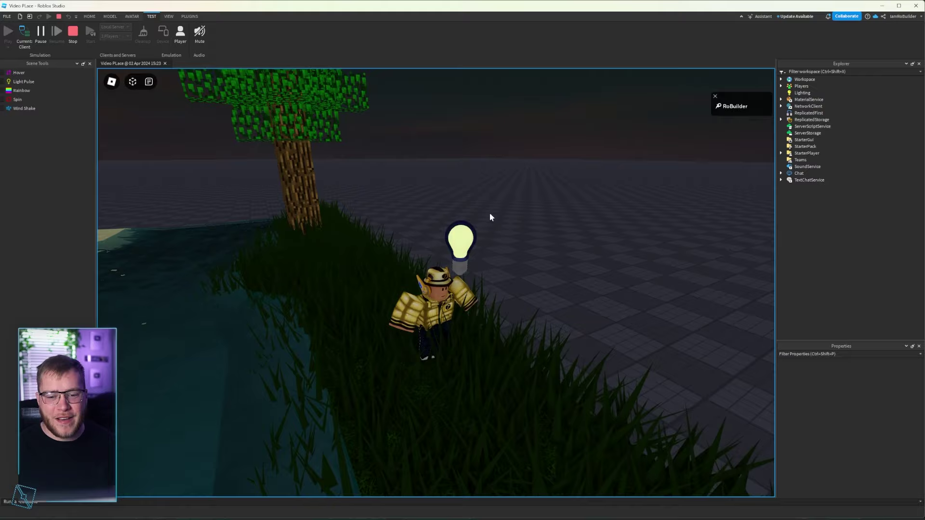
- Take the character back across the river to examine the water wheel, the windmill and the leafy bush
{"action": "key", "text": "s"}
{"action": "key", "text": "d"}
{"action": "right_click_drag", "start_coordinate": [483, 246], "coordinate": [558, 297]}
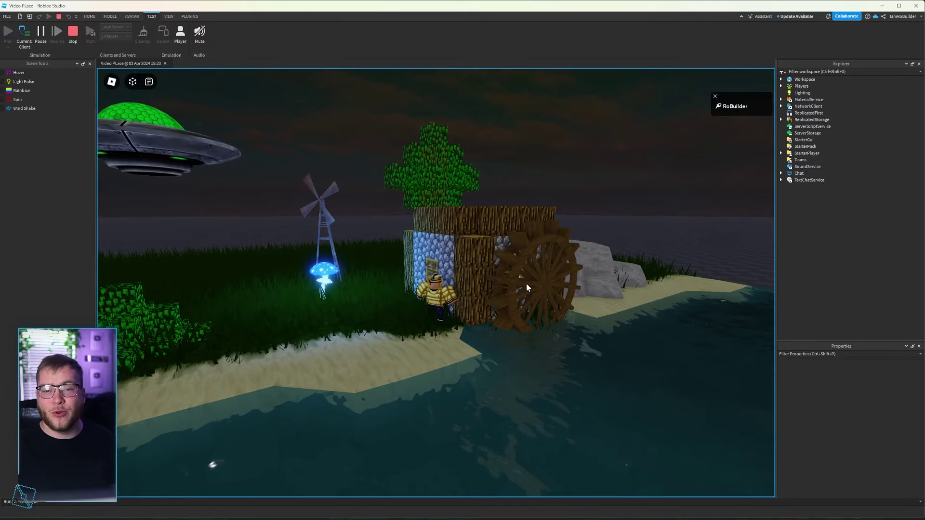
{"action": "key", "text": "a"}
{"action": "right_click_drag", "start_coordinate": [352, 279], "coordinate": [352, 279]}
{"action": "scroll", "coordinate": [352, 279], "scroll_direction": "up", "scroll_amount": 3}
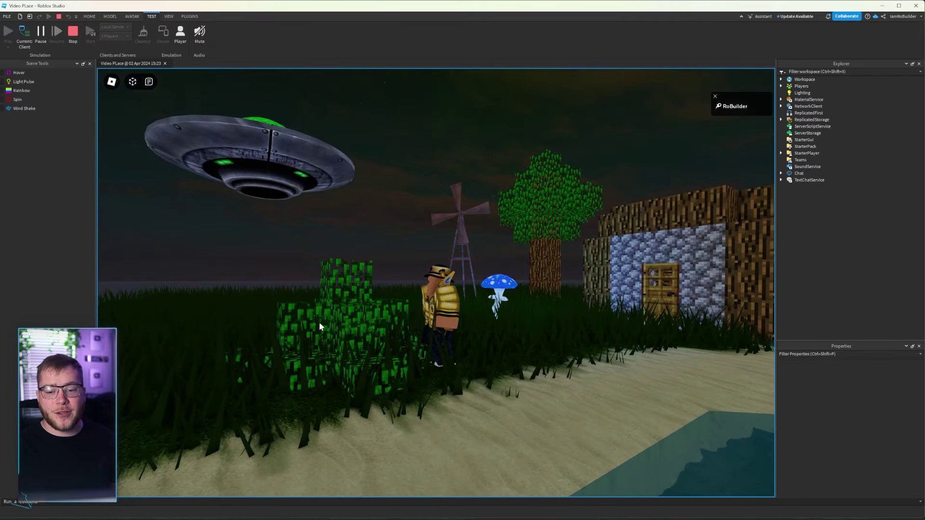
- Walk the character to the mushroom and on towards the UFO to examine the Light Pulse and Hover effects
{"action": "key", "text": "w"}
{"action": "right_click_drag", "start_coordinate": [523, 281], "coordinate": [527, 288]}
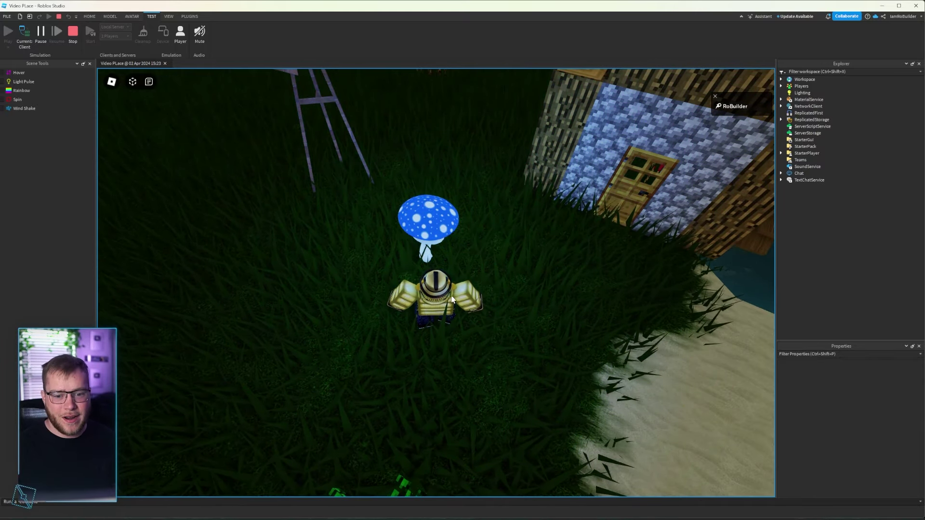
{"action": "right_click_drag", "start_coordinate": [484, 335], "coordinate": [484, 334]}
{"action": "key", "text": "w"}
{"action": "key", "text": "a"}
{"action": "key", "text": "a"}
{"action": "scroll", "coordinate": [484, 334], "scroll_direction": "down", "scroll_amount": 3}
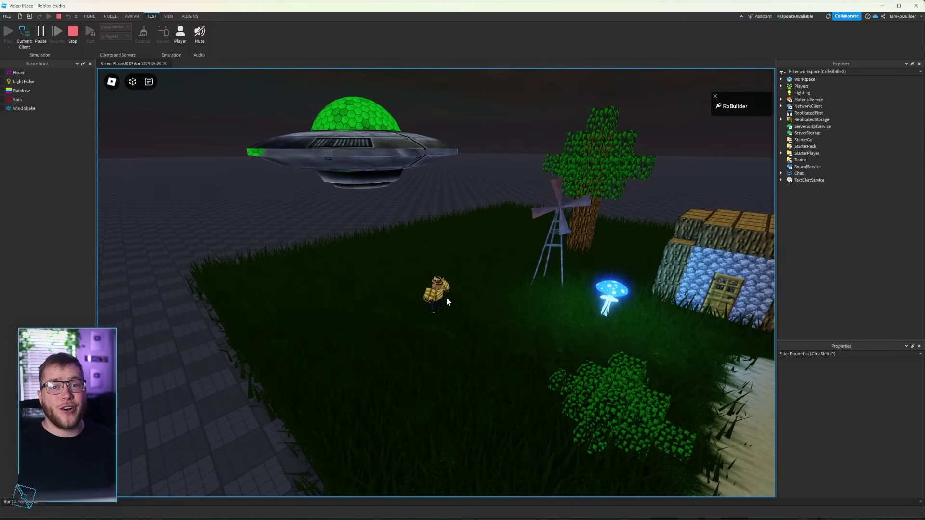
- Walk the character back to the sandy shore to view all the animated objects in the scene together
{"action": "key", "text": "s"}
{"action": "key", "text": "d"}
{"action": "right_click_drag", "start_coordinate": [426, 267], "coordinate": [426, 266]}
{"action": "scroll", "coordinate": [426, 267], "scroll_direction": "up", "scroll_amount": 3}
{"action": "key", "text": "s"}
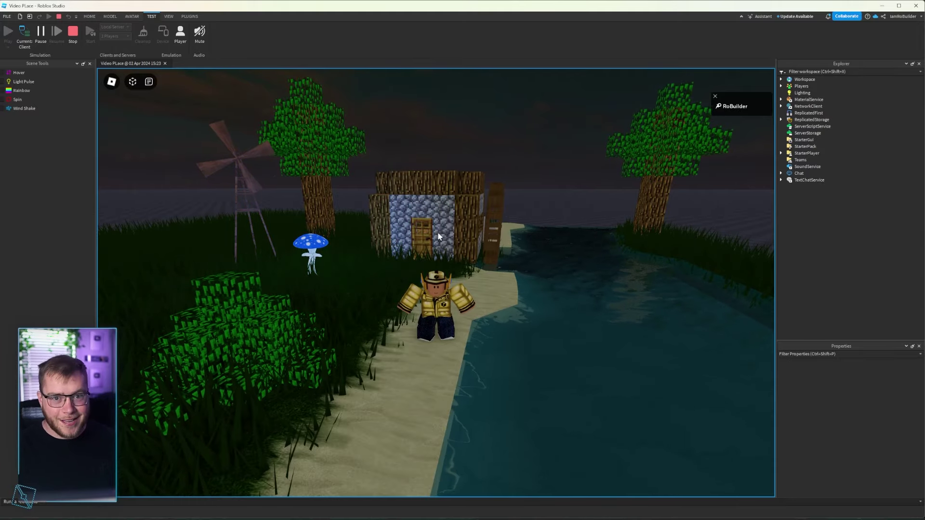
{"action": "key", "text": "w"}
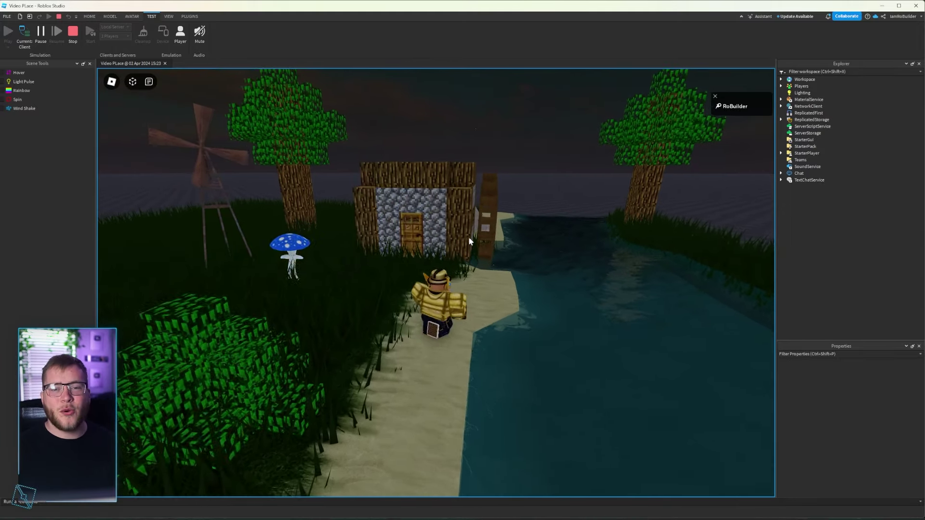